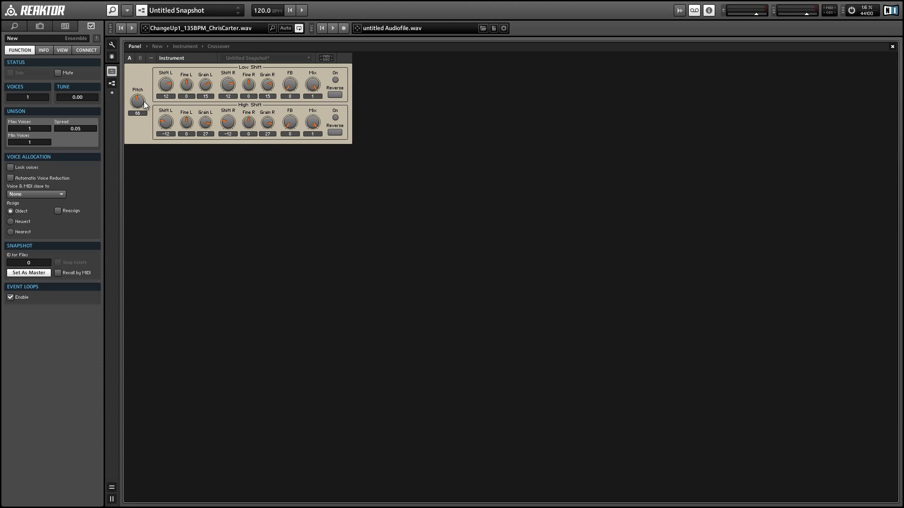
- Raise the Crossover ensemble's Pitch knob from 66 to 70
{"action": "left_click_drag", "start_coordinate": [144, 105], "coordinate": [144, 103]}
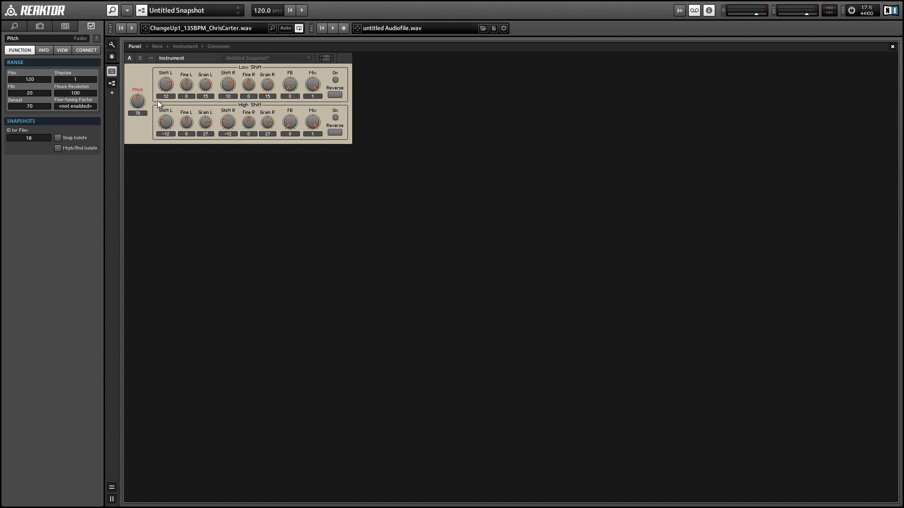
- Start playback and switch on both the Low Shift and High Shift effects
{"action": "left_click", "coordinate": [135, 27]}
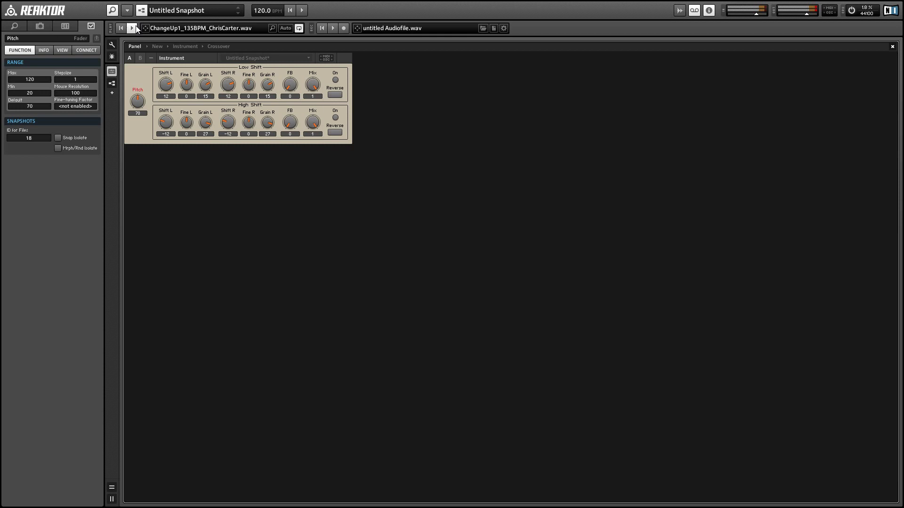
{"action": "left_click", "coordinate": [335, 80]}
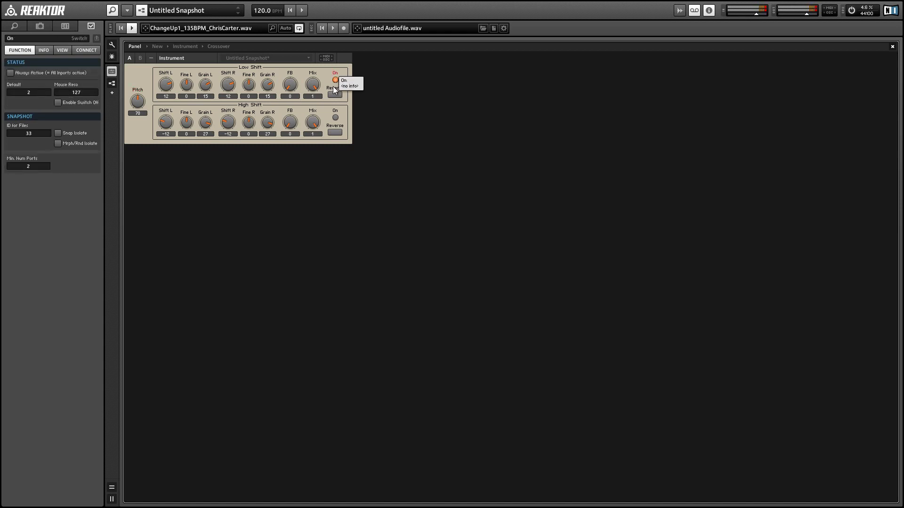
{"action": "left_click", "coordinate": [335, 117]}
{"action": "left_click", "coordinate": [334, 81]}
{"action": "left_click", "coordinate": [334, 81]}
- Sweep Pitch while listening, leave it at 67, and stop playback
{"action": "left_click_drag", "start_coordinate": [143, 102], "coordinate": [144, 107]}
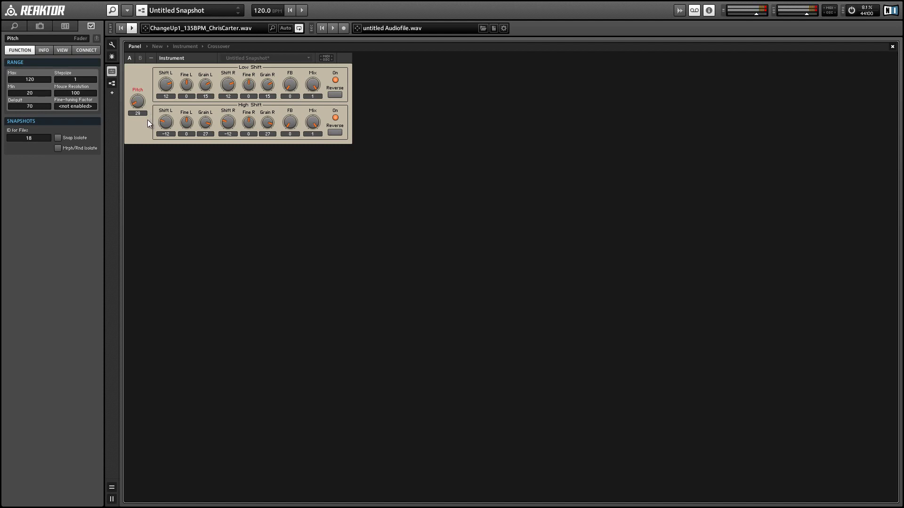
{"action": "mouse_move", "coordinate": [129, 95]}
{"action": "left_mouse_down"}
{"action": "mouse_move", "coordinate": [126, 83]}
{"action": "mouse_move", "coordinate": [140, 105]}
{"action": "left_mouse_up"}
{"action": "left_click", "coordinate": [132, 30]}
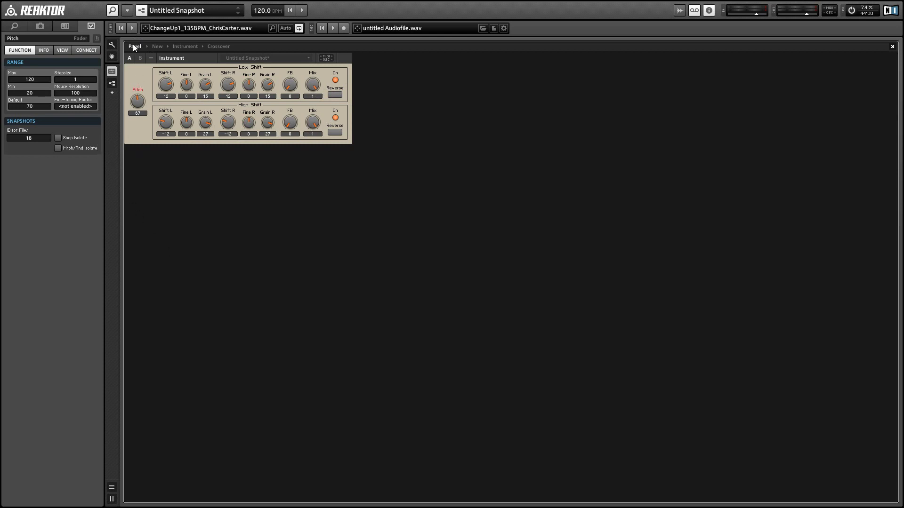
- Open the recent EzFFT FilterAnalyzer.ens, saving the Crossover ensemble's changes first
{"action": "left_click", "coordinate": [127, 10]}
{"action": "mouse_move", "coordinate": [135, 23]}
{"action": "mouse_move", "coordinate": [185, 37]}
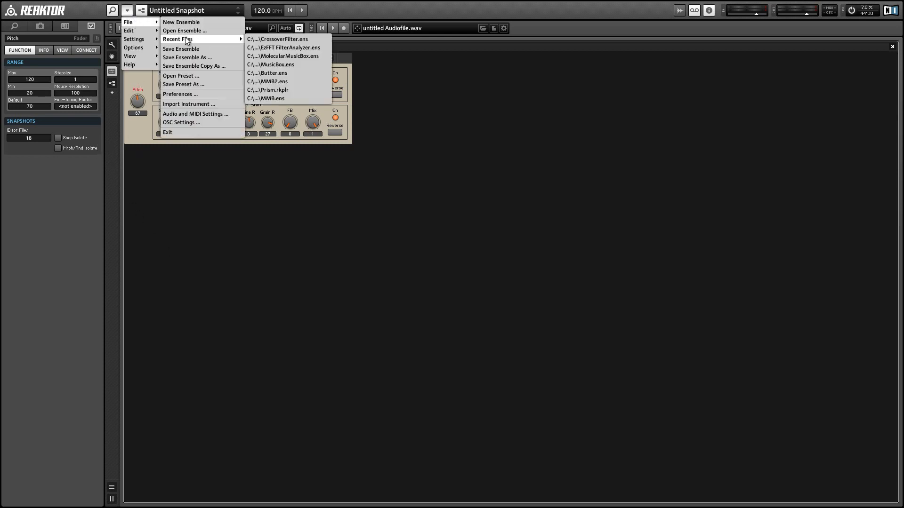
{"action": "left_click", "coordinate": [287, 43]}
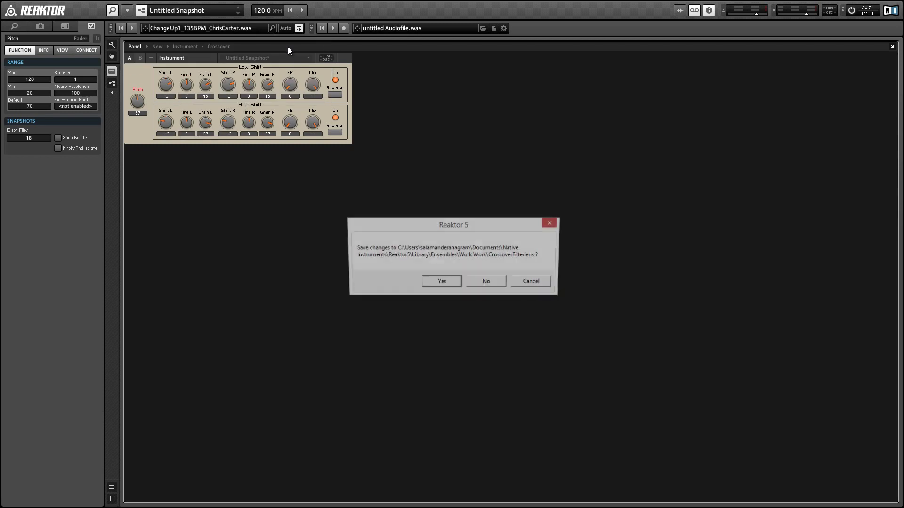
{"action": "left_click", "coordinate": [454, 283]}
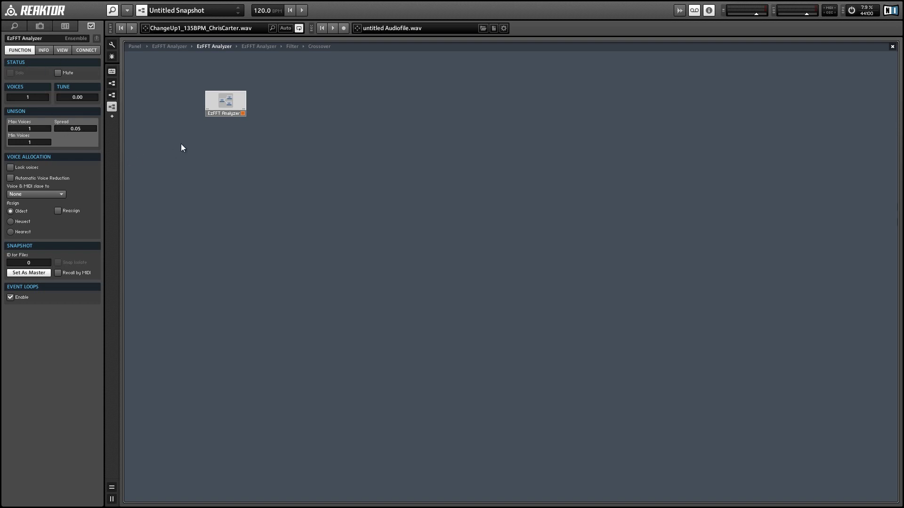
- On the EzFFT Analyzer panel, compare LP, HP and + modes, ending on + with Freq A at 75
{"action": "left_click", "coordinate": [137, 47]}
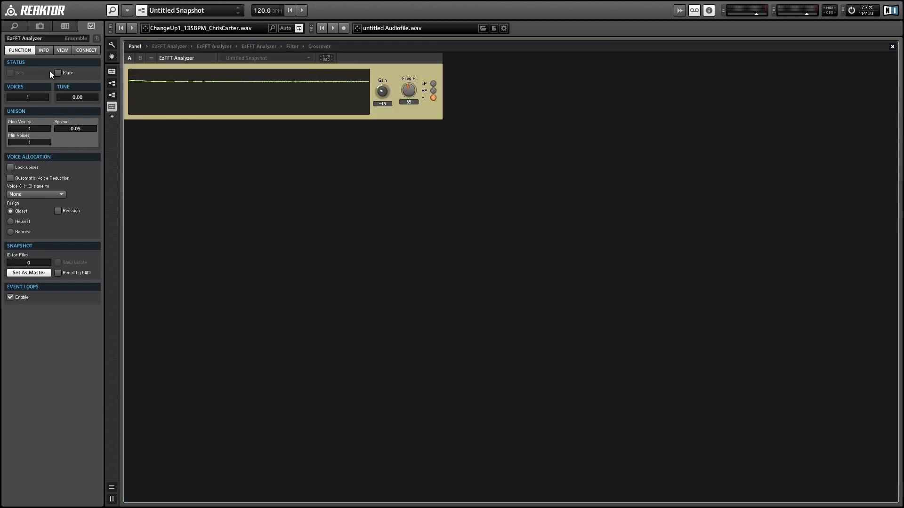
{"action": "left_click", "coordinate": [433, 84]}
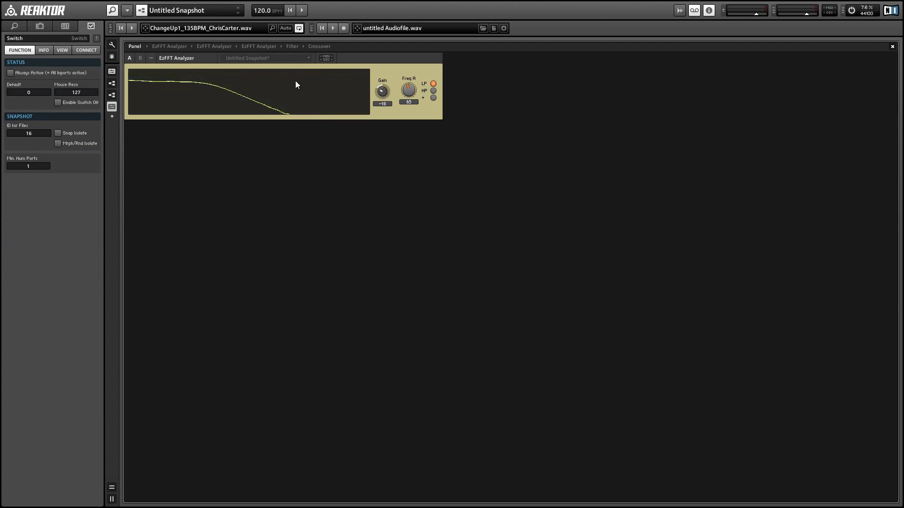
{"action": "mouse_move", "coordinate": [409, 90]}
{"action": "left_mouse_down"}
{"action": "mouse_move", "coordinate": [406, 103]}
{"action": "mouse_move", "coordinate": [391, 95]}
{"action": "mouse_move", "coordinate": [385, 71]}
{"action": "mouse_move", "coordinate": [410, 95]}
{"action": "mouse_move", "coordinate": [408, 111]}
{"action": "mouse_move", "coordinate": [398, 88]}
{"action": "mouse_move", "coordinate": [411, 89]}
{"action": "left_mouse_up"}
{"action": "left_click", "coordinate": [433, 91]}
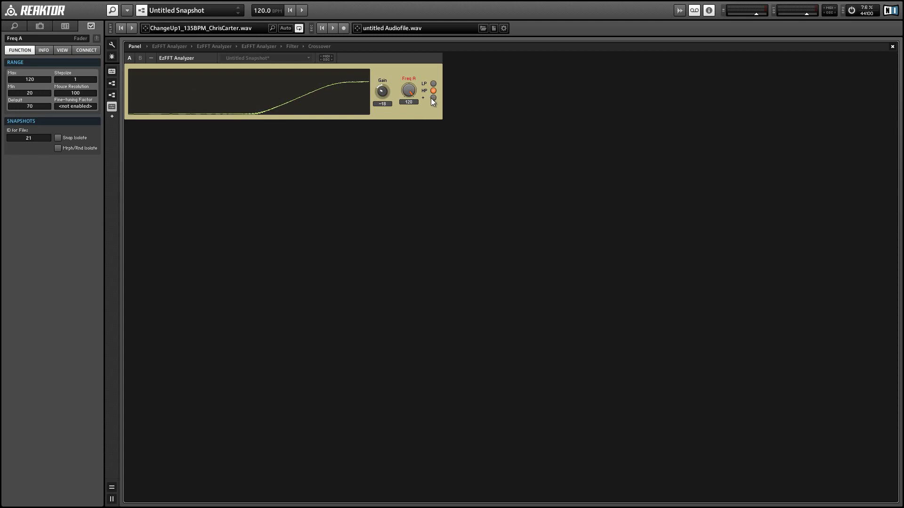
{"action": "left_click", "coordinate": [433, 98]}
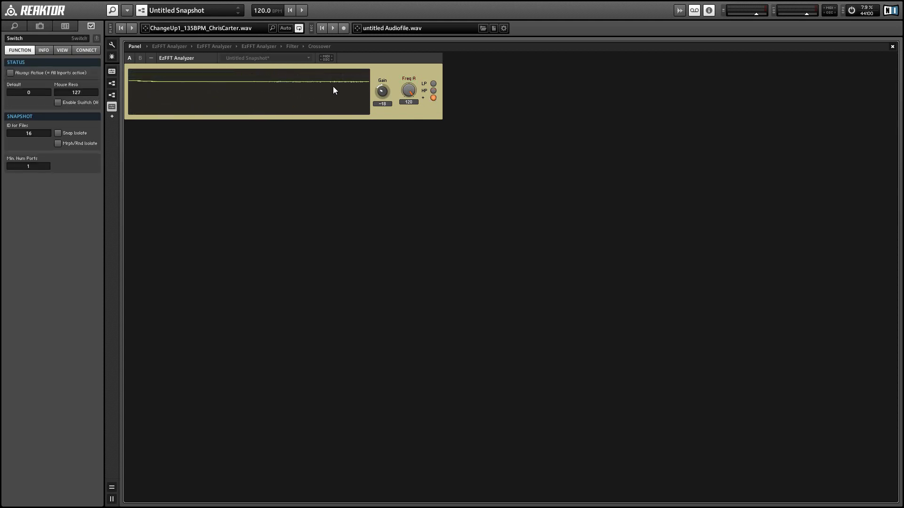
{"action": "mouse_move", "coordinate": [411, 96]}
{"action": "left_mouse_down"}
{"action": "mouse_move", "coordinate": [407, 146]}
{"action": "mouse_move", "coordinate": [404, 91]}
{"action": "left_mouse_up"}
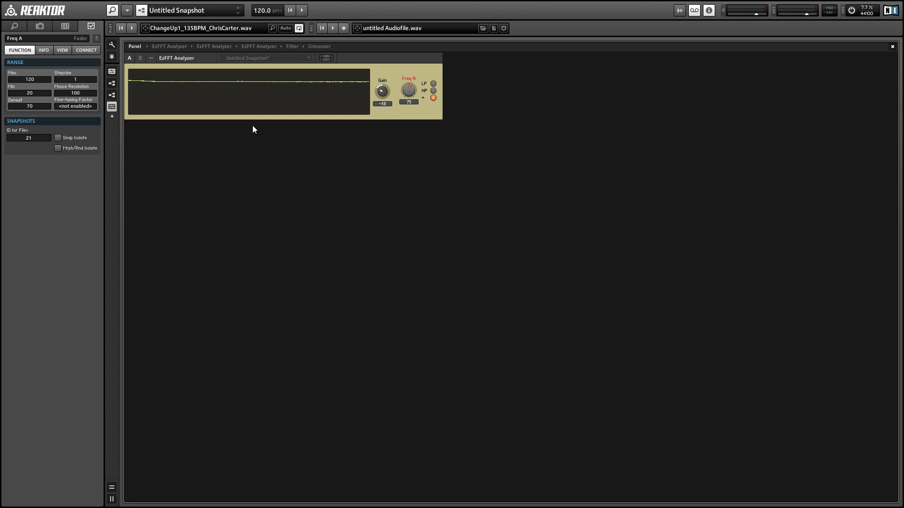
- Reopen CrossoverFilter.ens from recent files without saving the analyzer's changes
{"action": "left_click", "coordinate": [127, 10]}
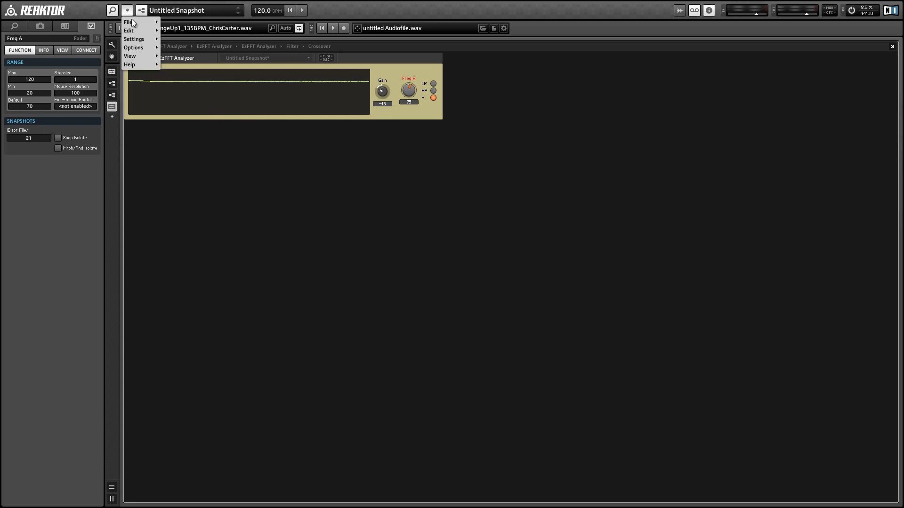
{"action": "mouse_move", "coordinate": [132, 22]}
{"action": "mouse_move", "coordinate": [216, 39]}
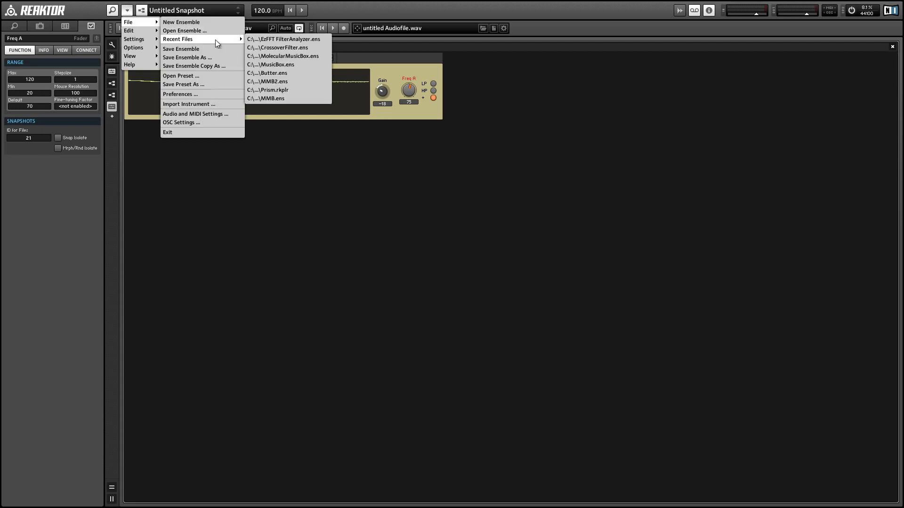
{"action": "left_click", "coordinate": [275, 47]}
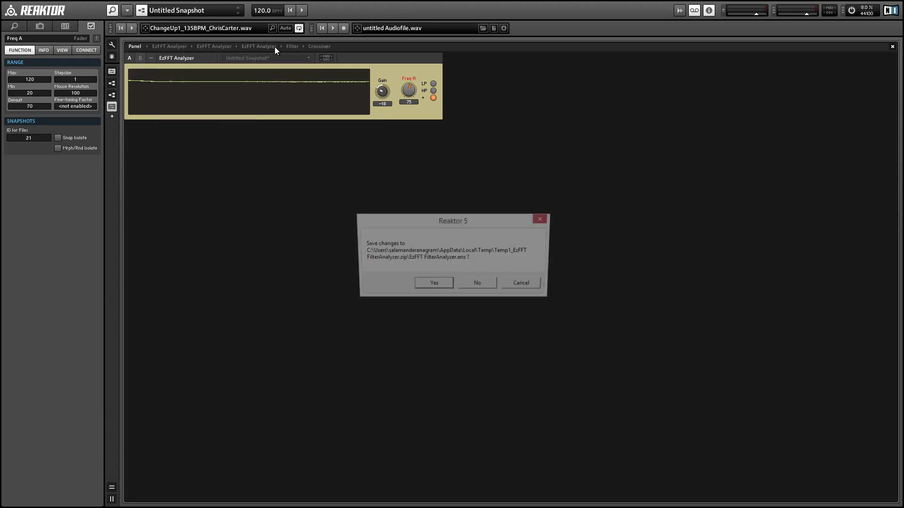
{"action": "left_click", "coordinate": [474, 286]}
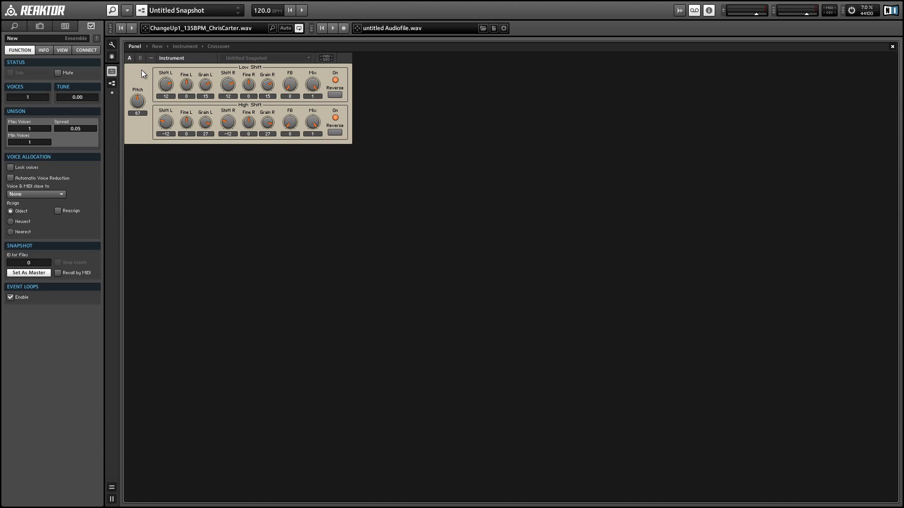
- In the Crossover structure, move the L input and inspect the Low Shift macro and both adders
{"action": "left_click", "coordinate": [184, 46]}
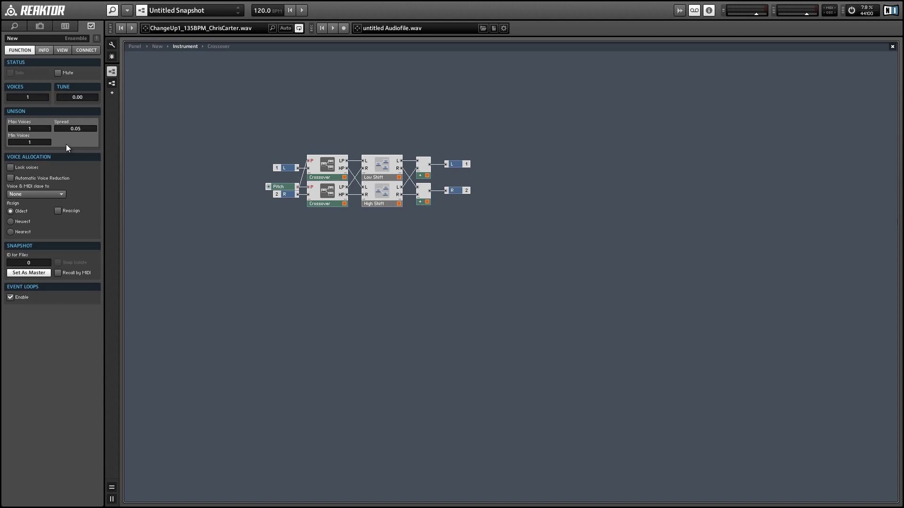
{"action": "left_click_drag", "start_coordinate": [277, 169], "coordinate": [275, 159]}
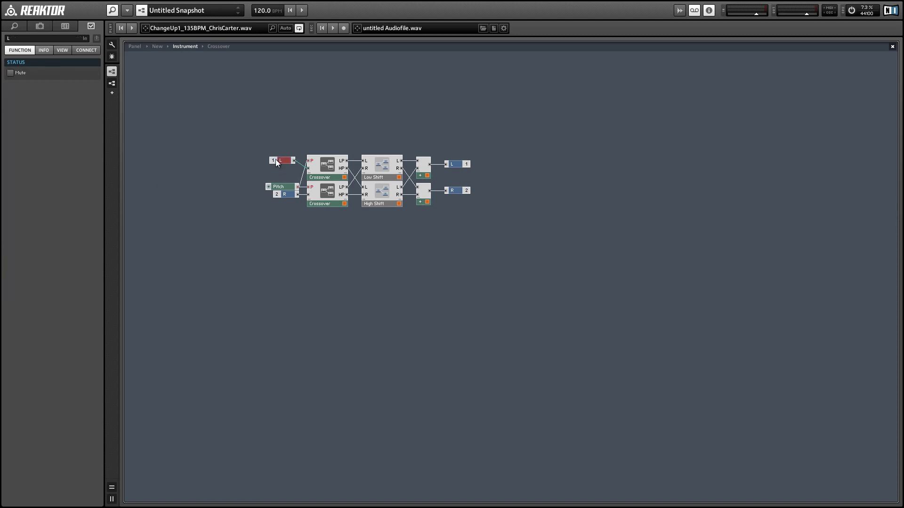
{"action": "left_click_drag", "start_coordinate": [325, 176], "coordinate": [324, 176]}
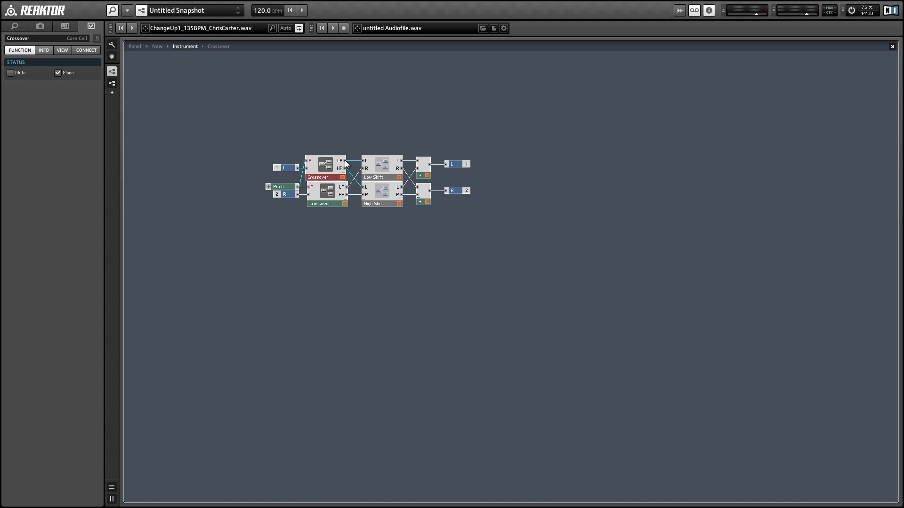
{"action": "left_click", "coordinate": [383, 174]}
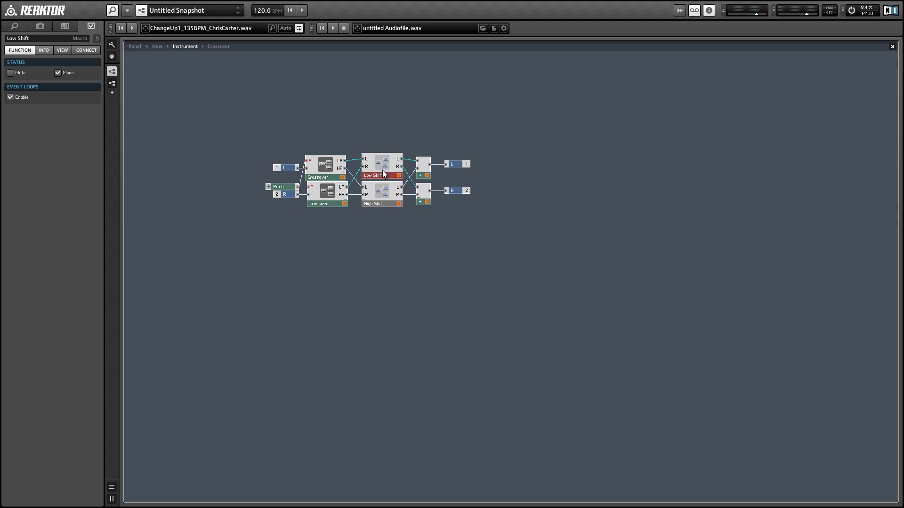
{"action": "left_click", "coordinate": [425, 174]}
{"action": "left_click", "coordinate": [426, 200]}
- Nudge the top Crossover module right to line it up with the lower Crossover
{"action": "left_click", "coordinate": [163, 214]}
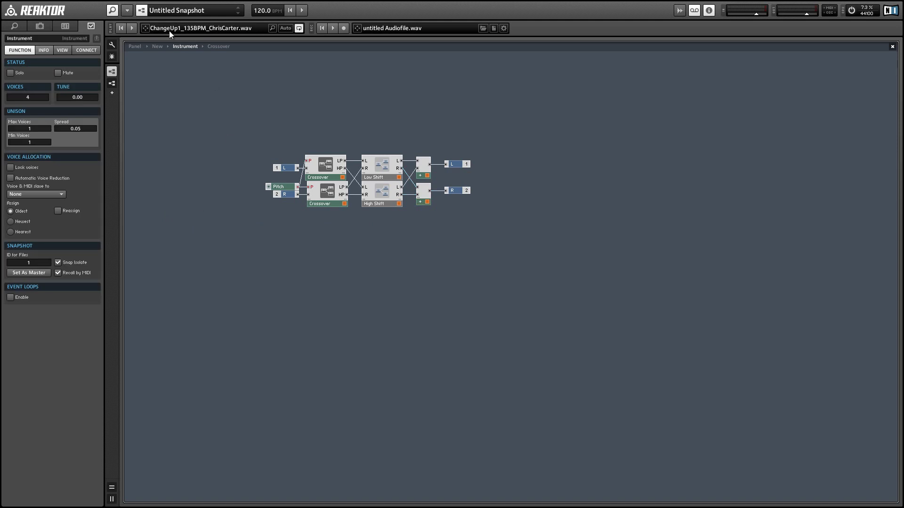
{"action": "left_click", "coordinate": [333, 173]}
{"action": "left_click_drag", "start_coordinate": [332, 173], "coordinate": [334, 174]}
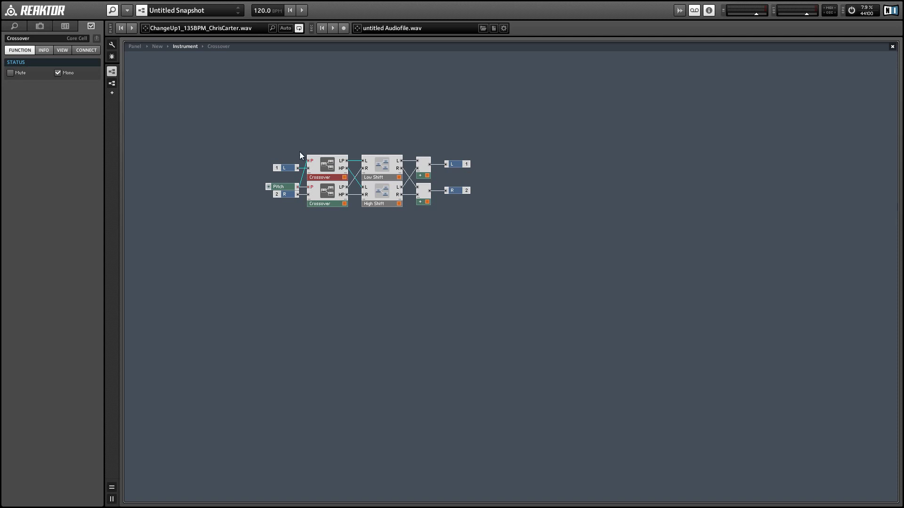
{"action": "left_click", "coordinate": [177, 69]}
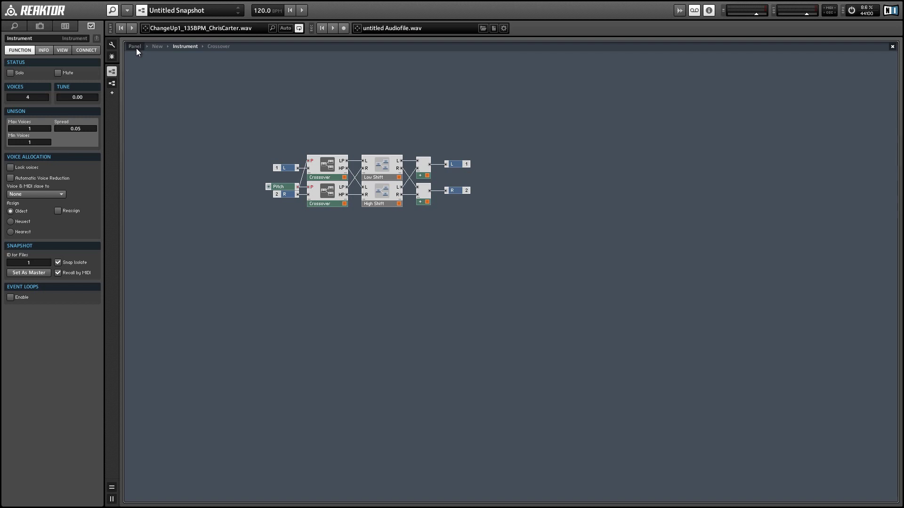
- Delete Low Shift, High Shift and both adders, and move the L input chain upward
{"action": "left_click_drag", "start_coordinate": [358, 134], "coordinate": [428, 214]}
{"action": "key", "text": "Delete"}
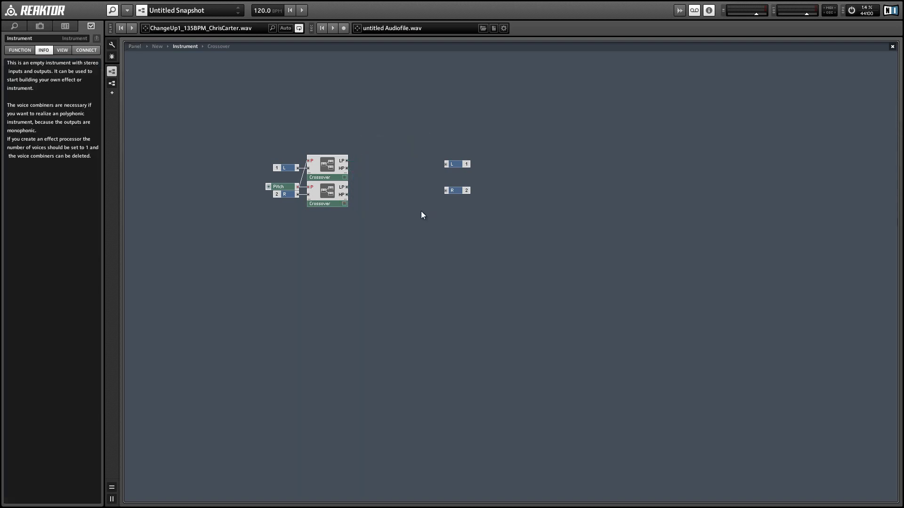
{"action": "left_click_drag", "start_coordinate": [250, 125], "coordinate": [462, 132]}
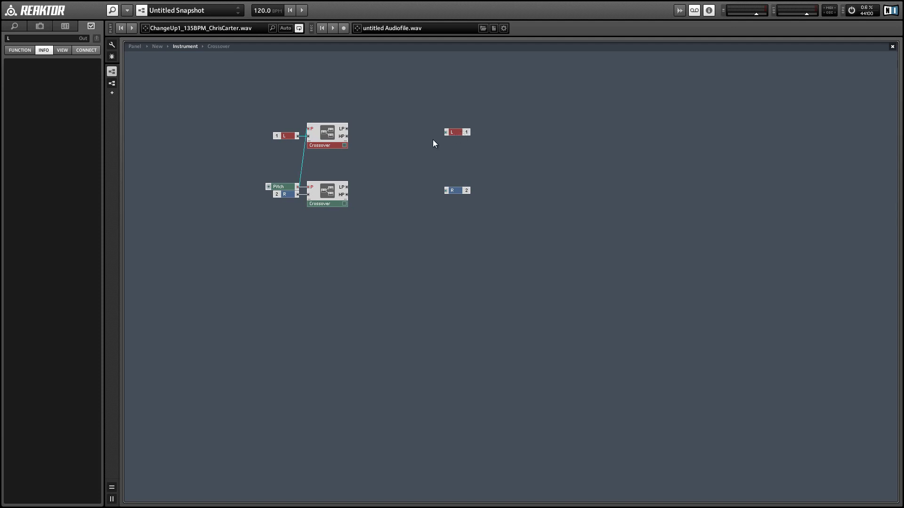
{"action": "left_click", "coordinate": [386, 139]}
- Duplicate the top Crossover into two new Crossovers and move Pitch beside the L input
{"action": "left_click_drag", "start_coordinate": [334, 137], "coordinate": [374, 155]}
{"action": "left_click", "coordinate": [377, 144]}
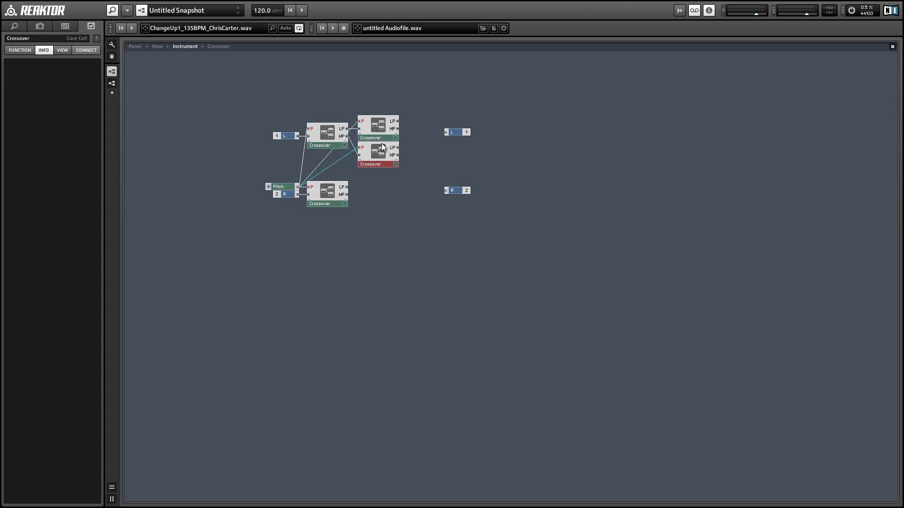
{"action": "left_click", "coordinate": [354, 122]}
{"action": "left_click", "coordinate": [354, 124]}
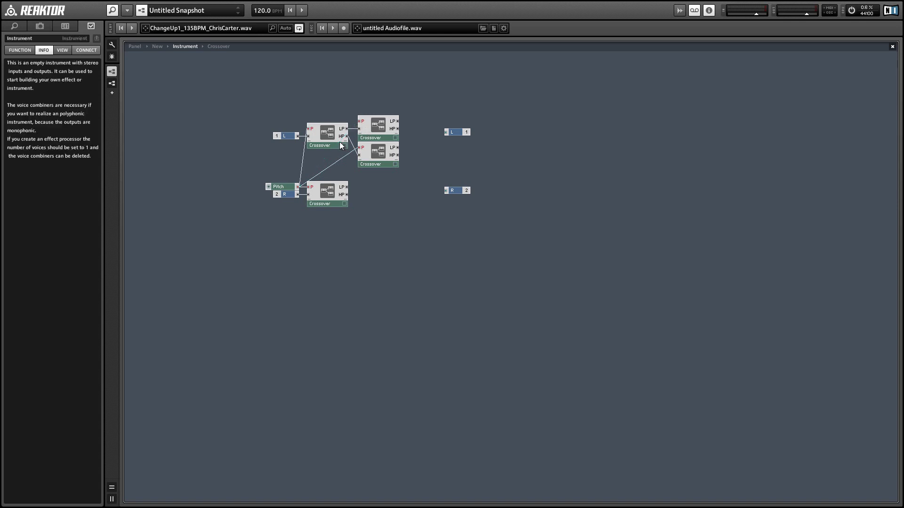
{"action": "left_click_drag", "start_coordinate": [286, 189], "coordinate": [258, 135]}
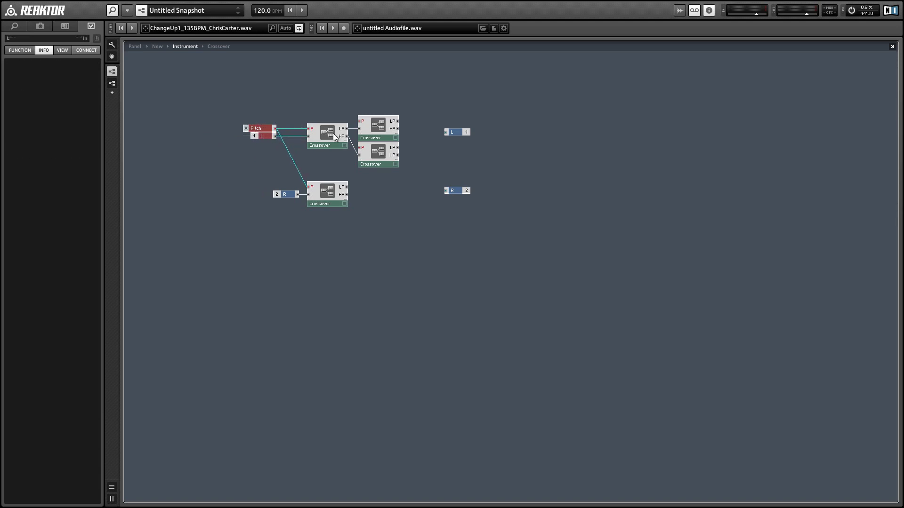
{"action": "left_click", "coordinate": [294, 91]}
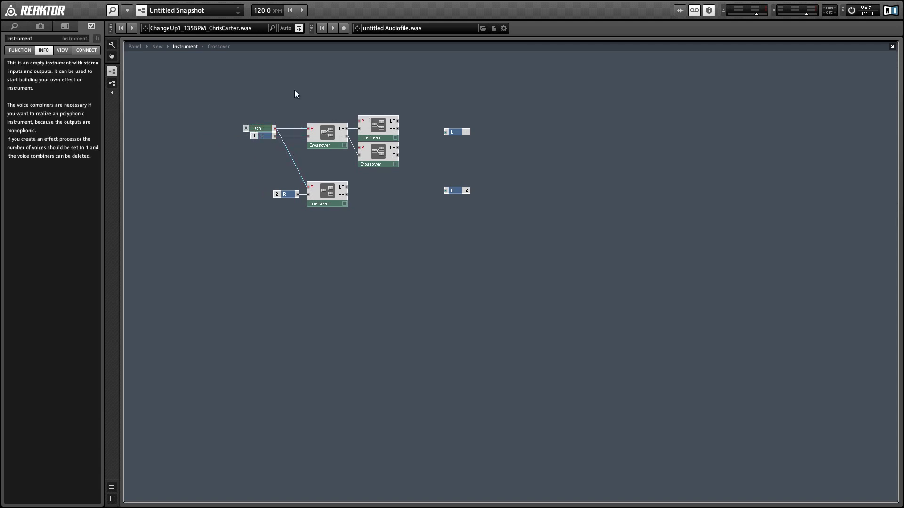
- Add a Subtract module computing Pitch minus 24 to drive the upper-right Crossover's pitch
{"action": "key", "text": "ctrl+v"}
{"action": "right_click", "coordinate": [293, 98]}
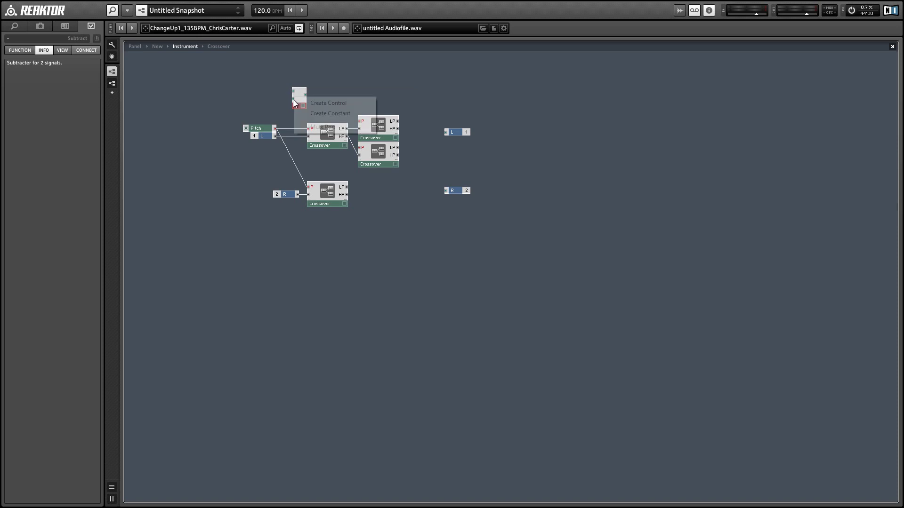
{"action": "left_click", "coordinate": [306, 113]}
{"action": "double_click", "coordinate": [19, 39]}
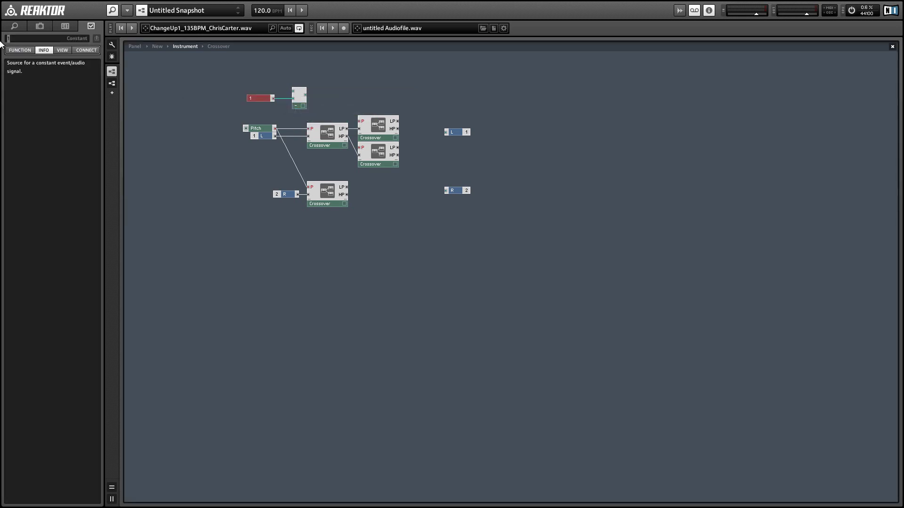
{"action": "type", "text": "24"}
{"action": "mouse_move", "coordinate": [272, 128]}
{"action": "left_mouse_down"}
{"action": "mouse_move", "coordinate": [281, 100]}
{"action": "mouse_move", "coordinate": [264, 121]}
{"action": "mouse_move", "coordinate": [269, 128]}
{"action": "left_mouse_up"}
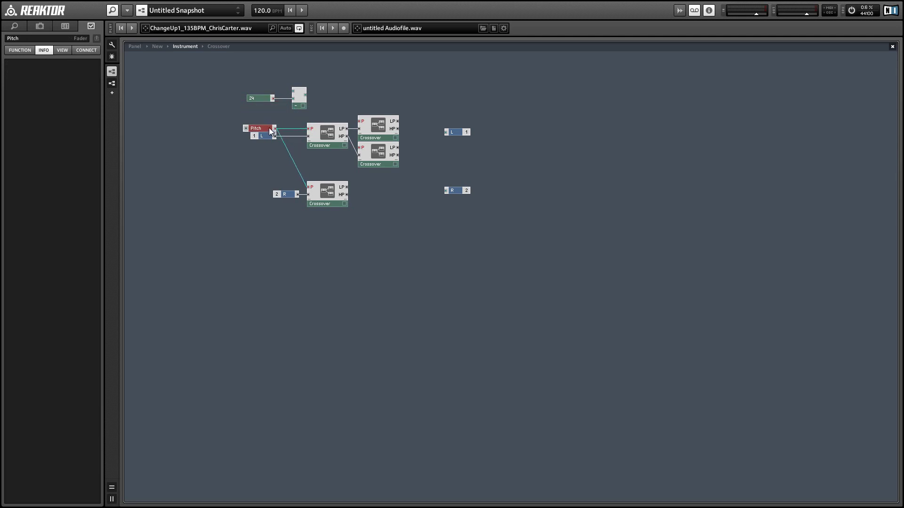
{"action": "left_click_drag", "start_coordinate": [304, 94], "coordinate": [359, 121]}
- Copy the 24 constant and add an Add module combining Pitch plus 24 for the lower Crossover
{"action": "left_click_drag", "start_coordinate": [255, 84], "coordinate": [303, 106]}
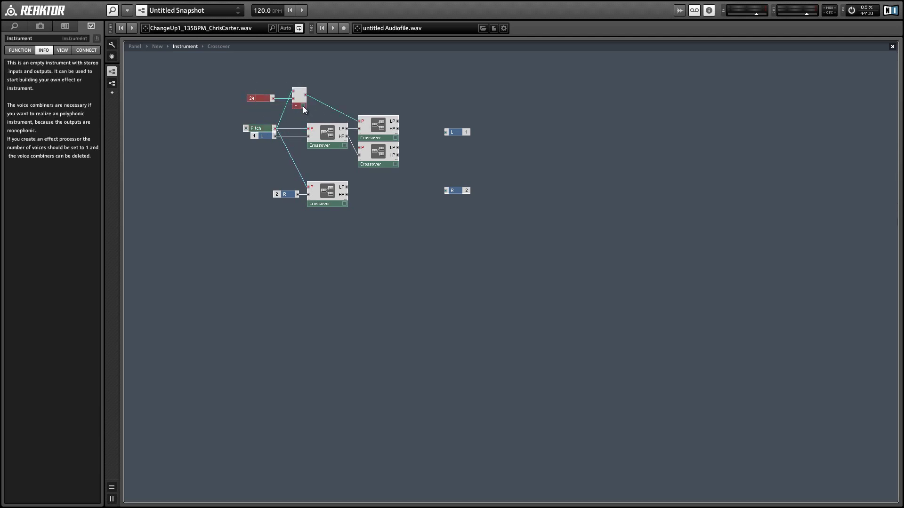
{"action": "key", "text": "ctrl+c"}
{"action": "key", "text": "ctrl+v"}
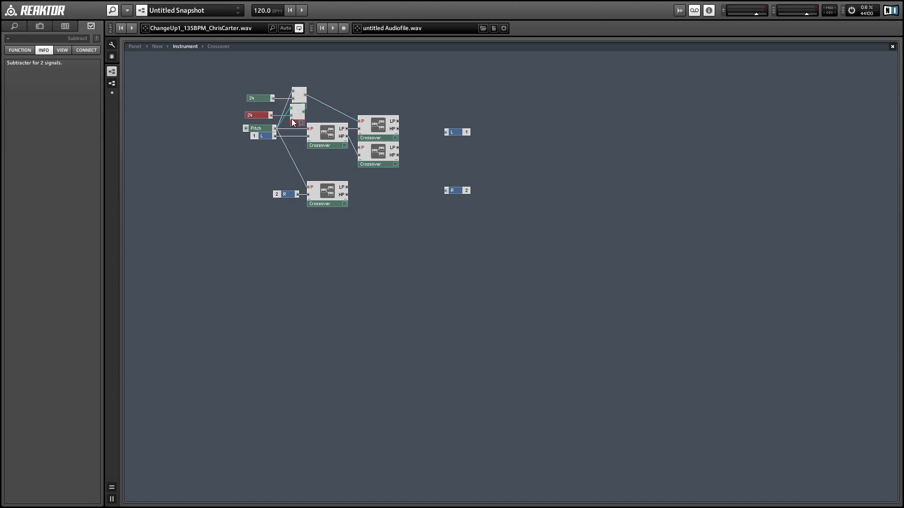
{"action": "left_click_drag", "start_coordinate": [292, 120], "coordinate": [301, 171]}
{"action": "left_click", "coordinate": [310, 165]}
{"action": "left_click", "coordinate": [301, 156]}
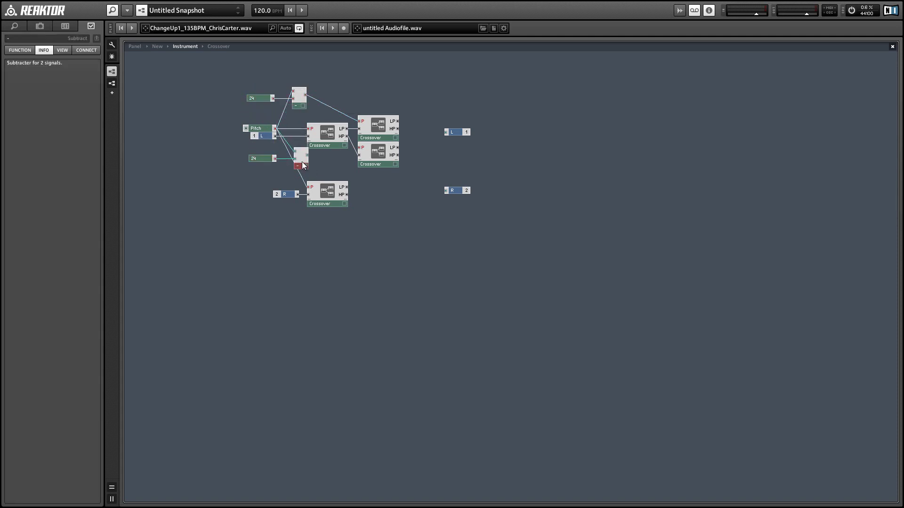
{"action": "key", "text": "Delete"}
{"action": "right_click", "coordinate": [292, 164]}
{"action": "left_click", "coordinate": [306, 182]}
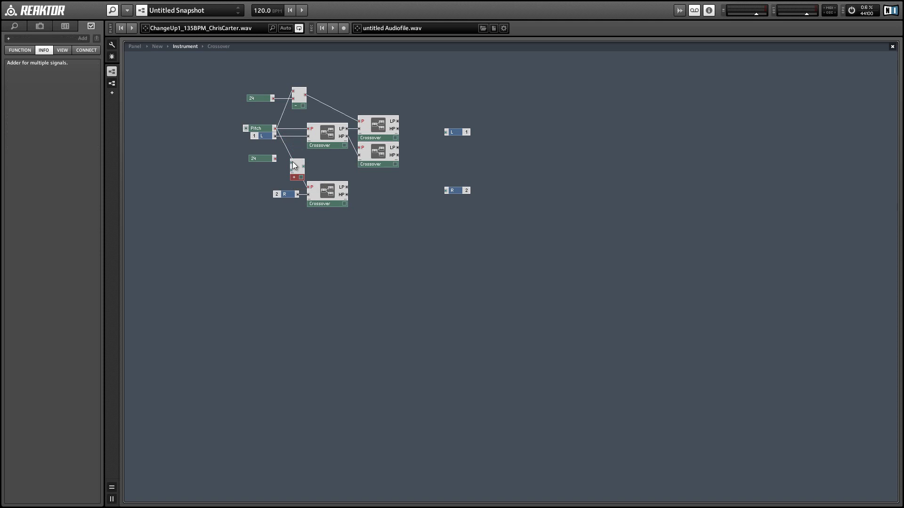
{"action": "left_click_drag", "start_coordinate": [275, 128], "coordinate": [362, 150]}
{"action": "left_click_drag", "start_coordinate": [299, 178], "coordinate": [297, 158]}
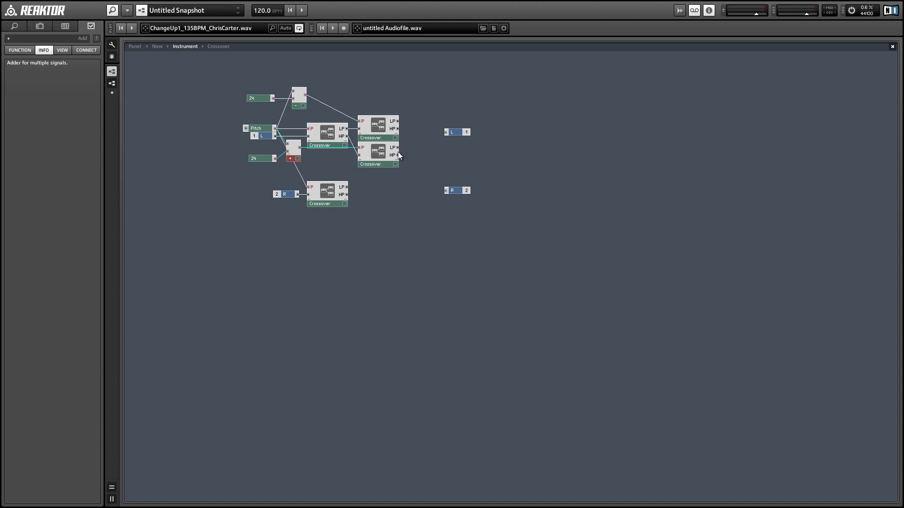
- Move the R input and its Crossover down-left, clear of the Pitch adder wiring
{"action": "left_click", "coordinate": [416, 182]}
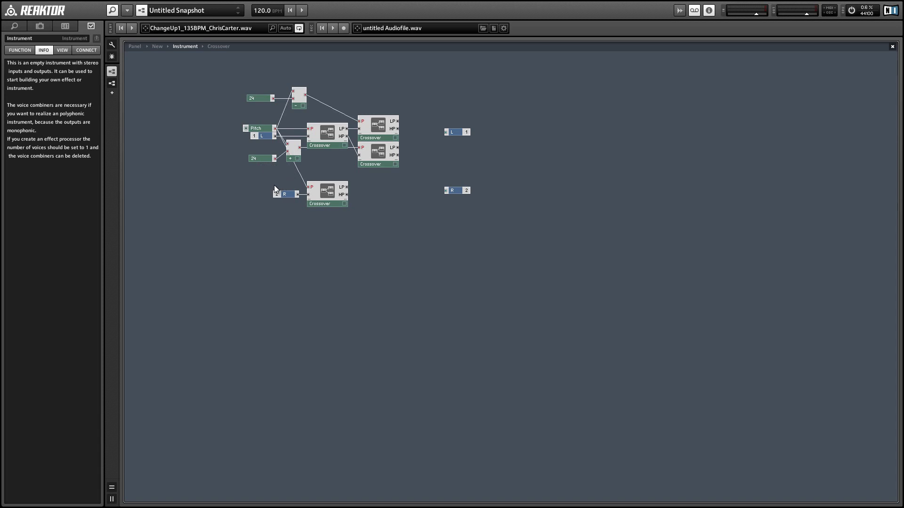
{"action": "left_click_drag", "start_coordinate": [273, 186], "coordinate": [313, 233]}
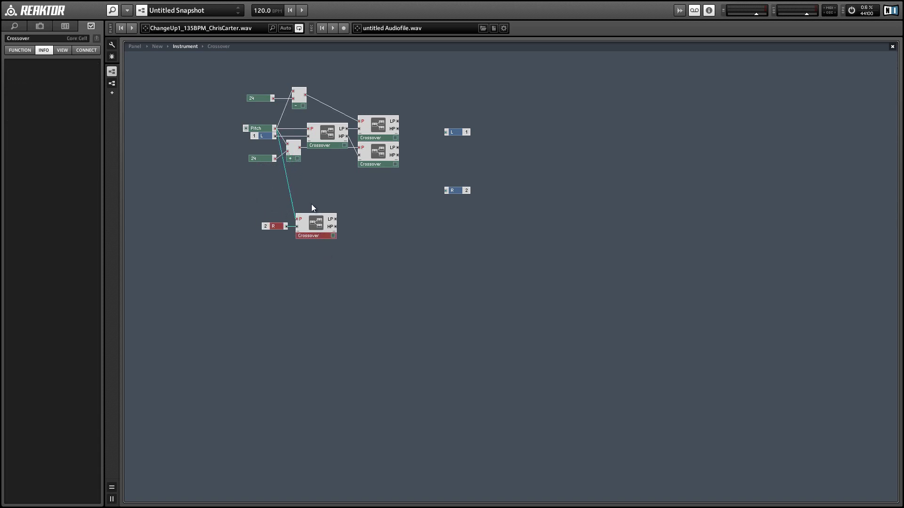
{"action": "left_click", "coordinate": [330, 187]}
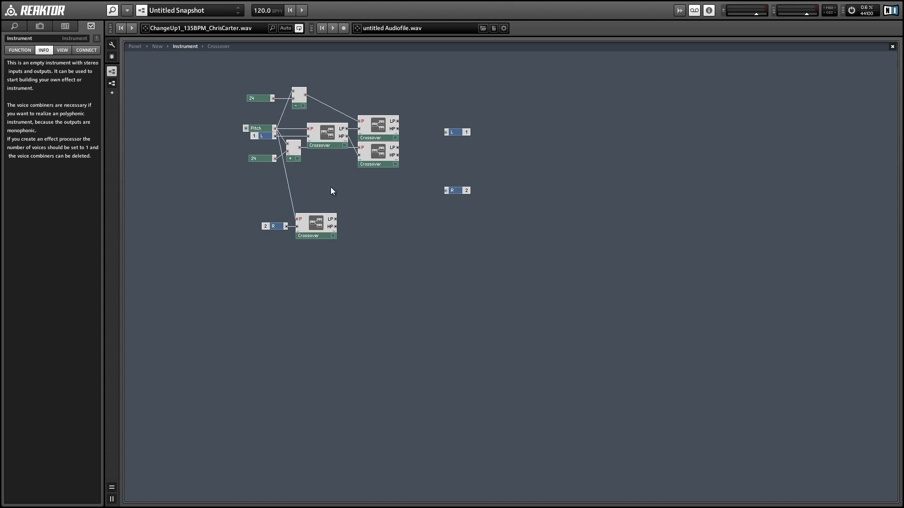